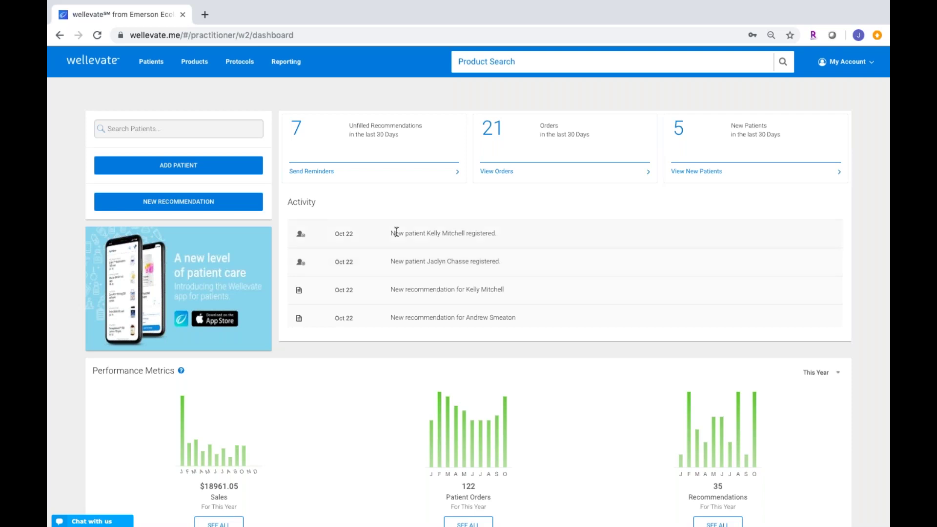
Create a new recommendation and assign it to the existing patient found by first name.
click(228, 202)
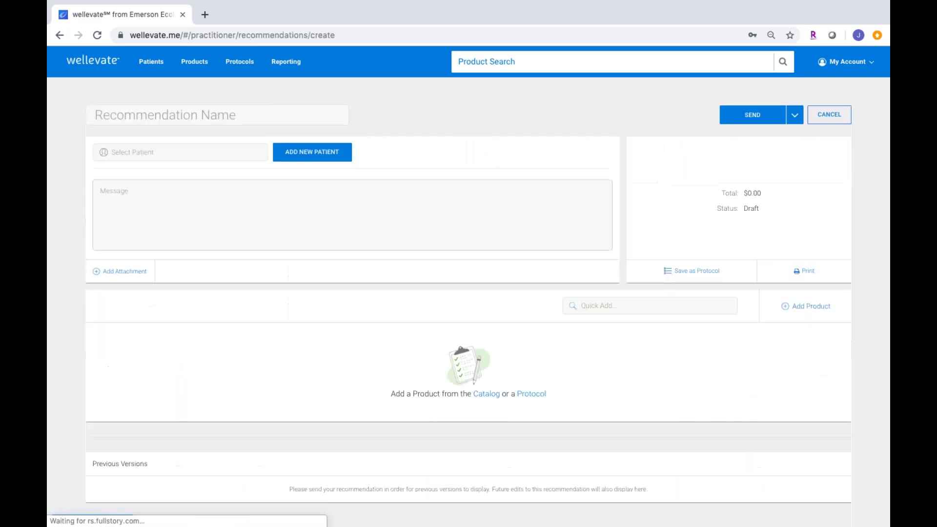
click(218, 155)
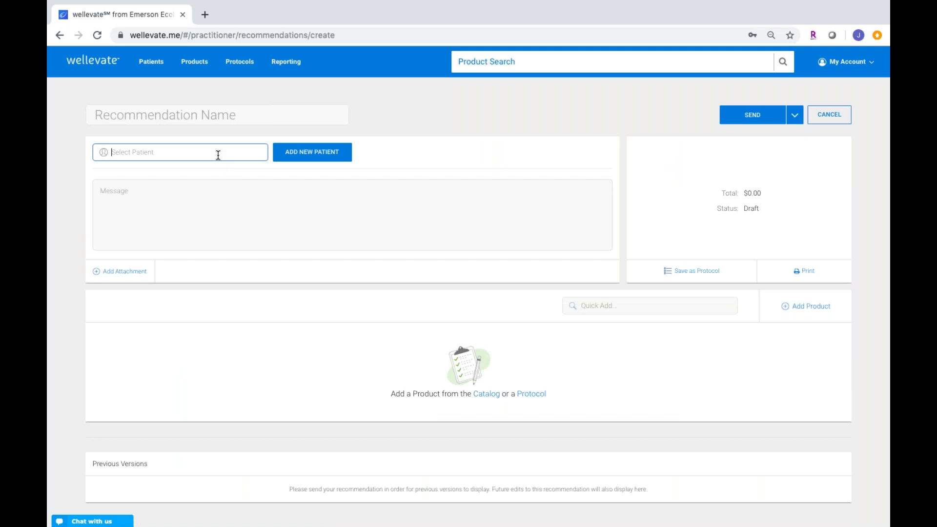
text(andrew)
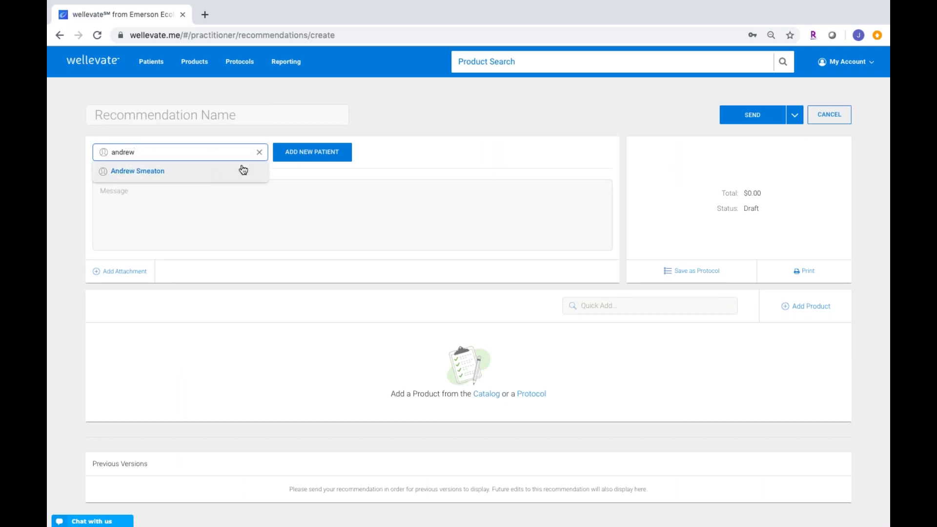
click(168, 172)
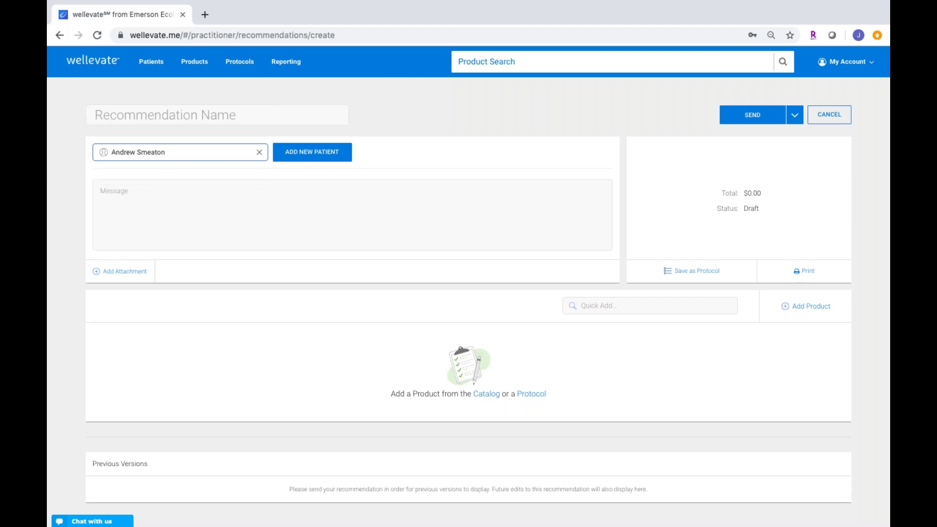
Write the recommendation message as "Hi -" followed by "diet plan" on a second line, and check the attachment upload options without adding a file.
click(154, 190)
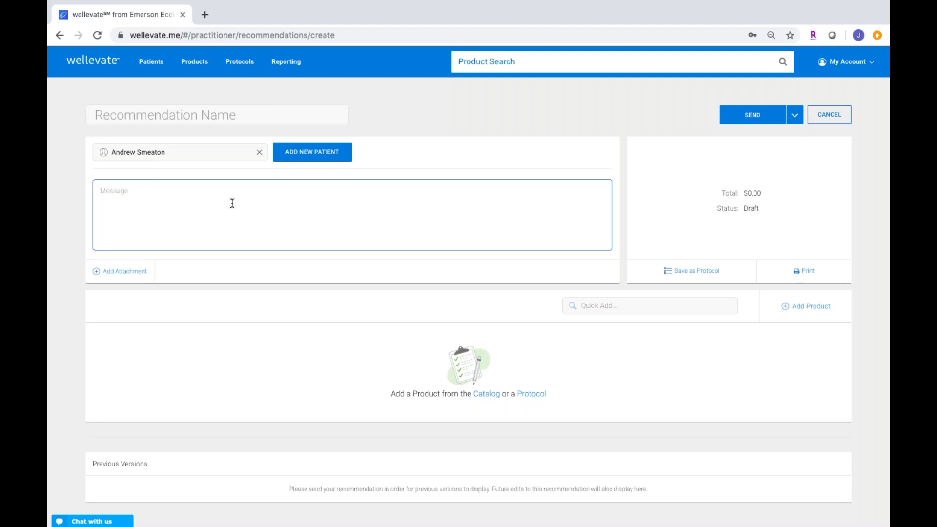
text(Hi )
text(-)
text(dietp)
key(BackSpace)
key(BackSpace)
text(plan)
click(109, 271)
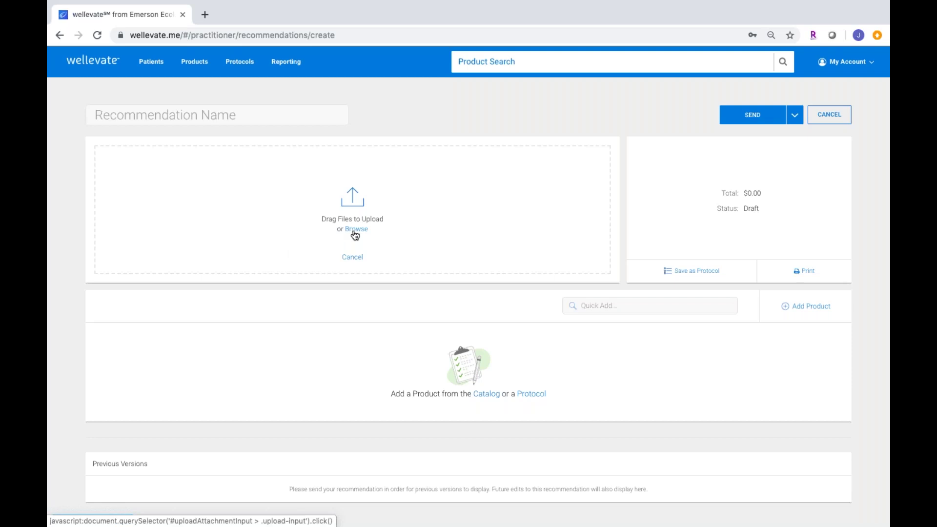
click(353, 258)
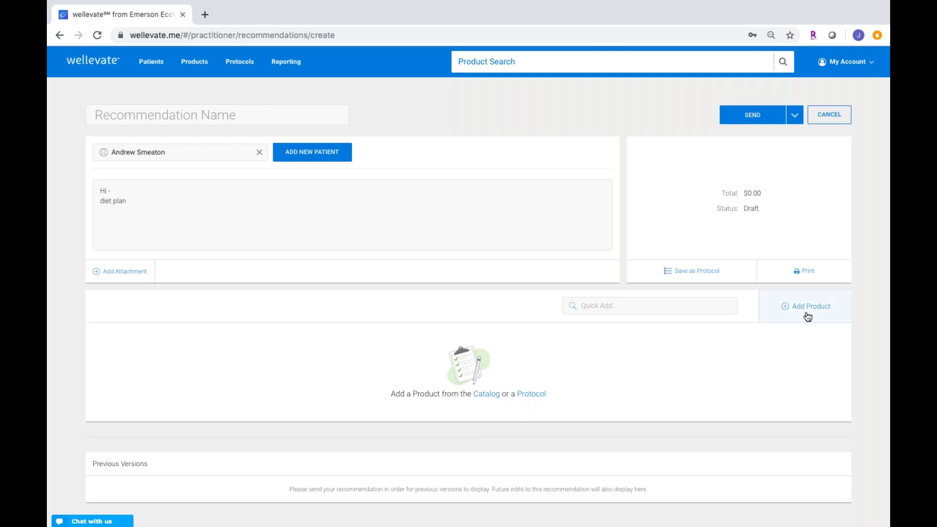
Quick-add BioAdreno 90 caps to the recommendation with a dosage of 1 cap/tab, 3x daily, ongoing.
click(681, 309)
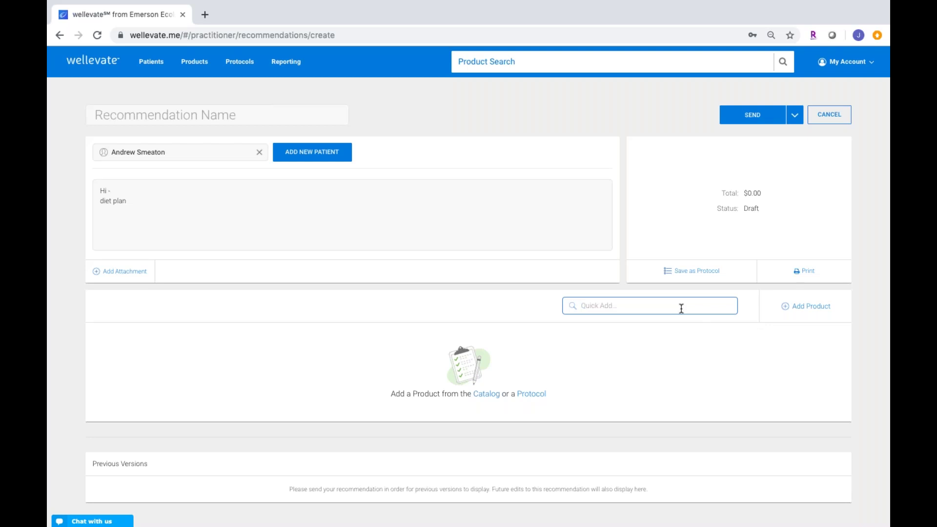
text(bioad)
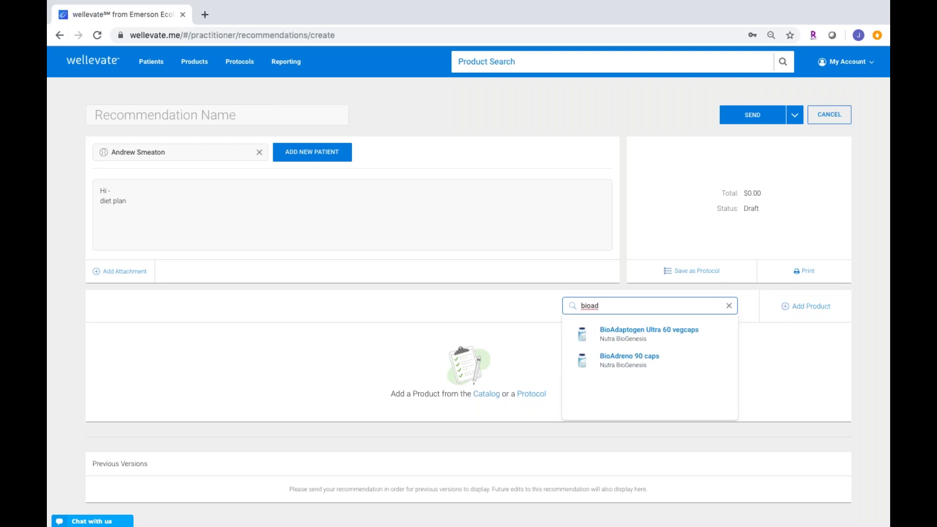
click(667, 361)
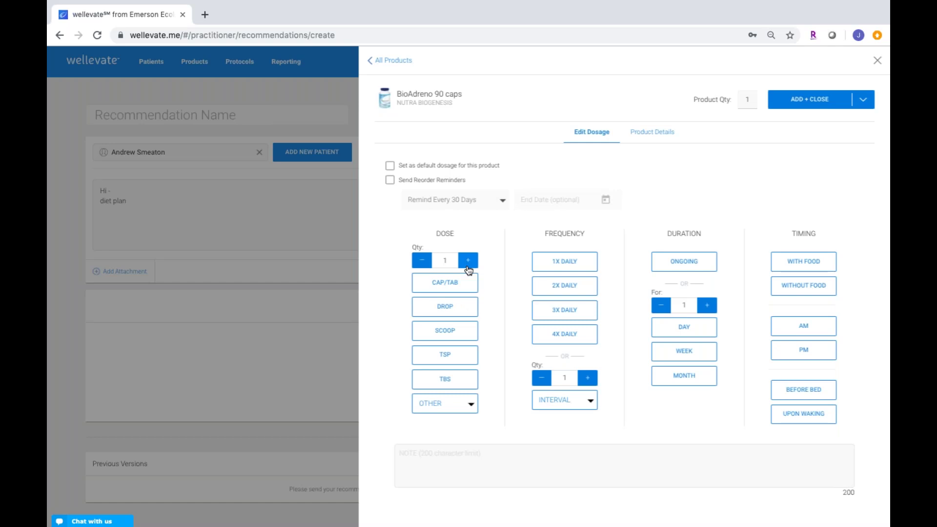
click(466, 284)
click(549, 313)
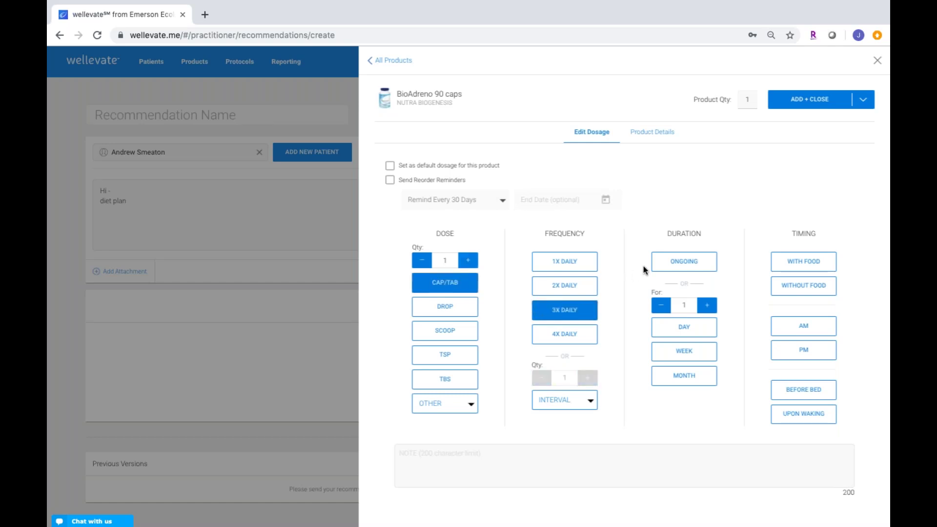
click(676, 263)
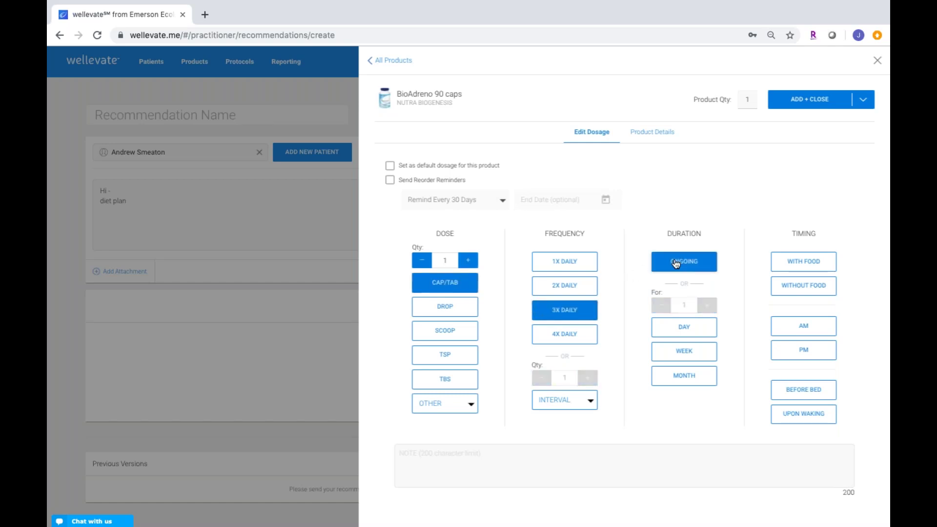
Add the dosage note "Start with 2 daily" to BioAdreno 90 caps.
click(431, 460)
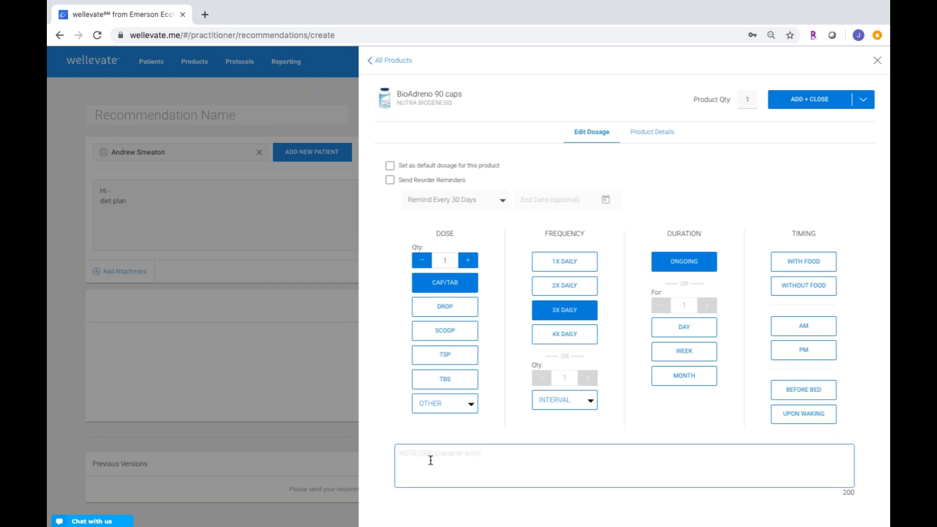
text(Start with 2 daily &)
key(BackSpace)
key(BackSpace)
Make this the product's default dosage, enable 30-day reorder reminders for all items in the recommendation, and add the product.
click(390, 166)
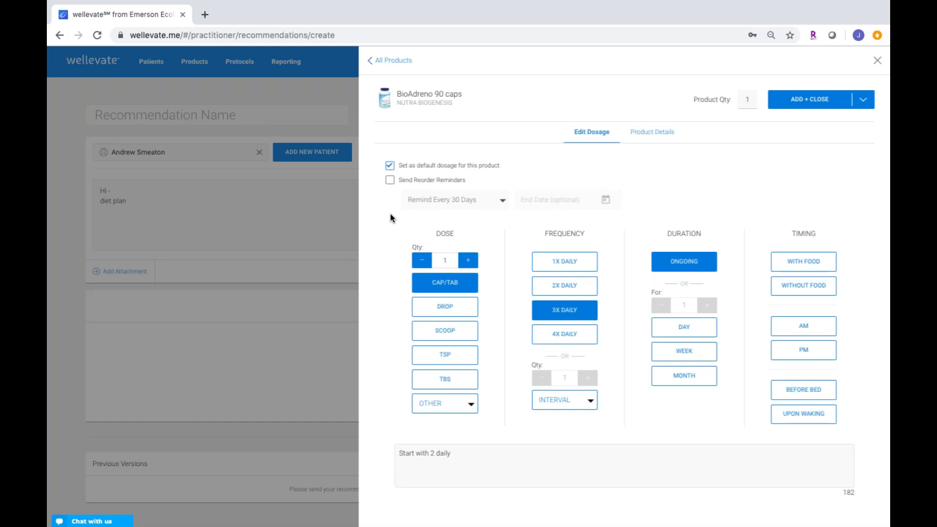
click(390, 181)
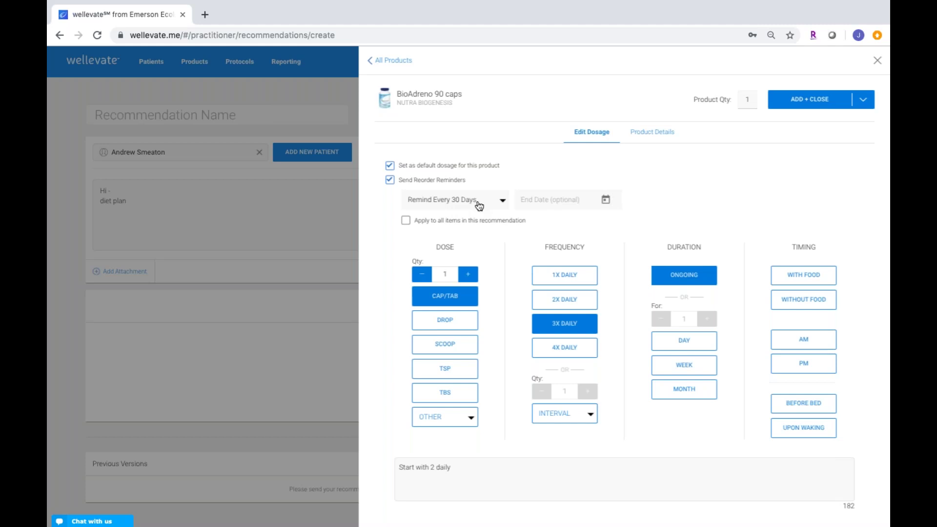
click(410, 223)
click(831, 99)
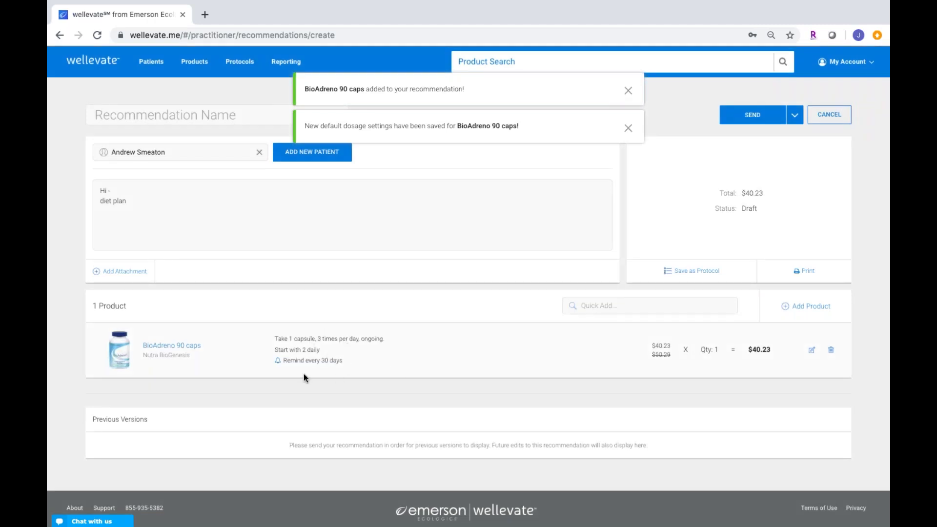
Browse the product catalog for further products to add to the recommendation.
click(802, 311)
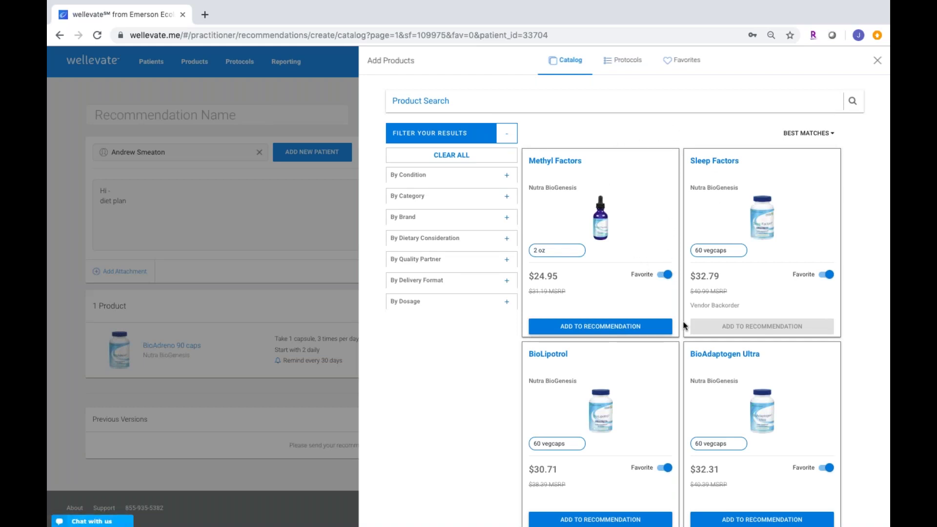
scroll(666, 377, down, 3)
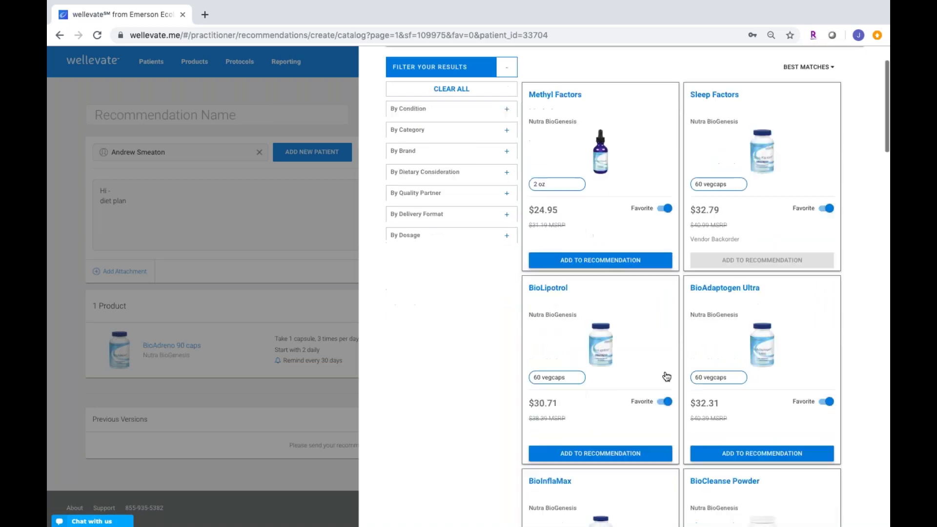
scroll(643, 375, up, 3)
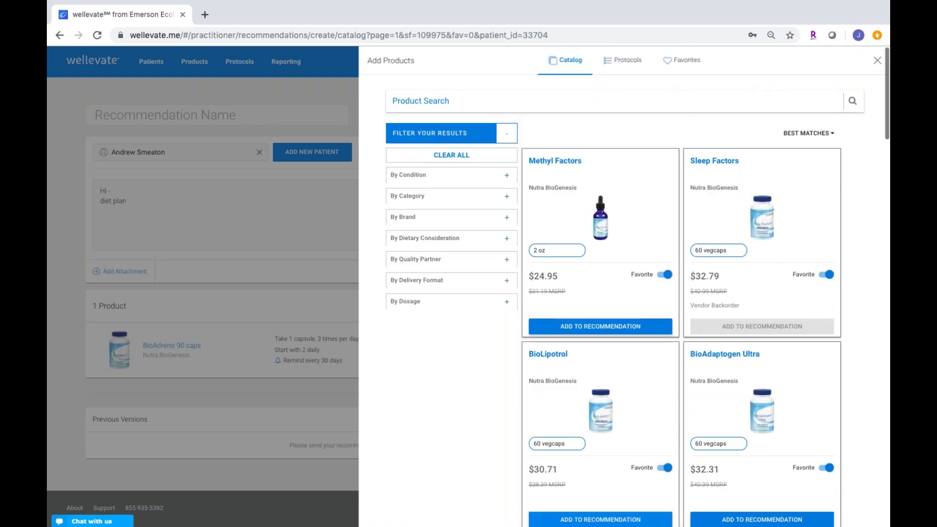
Review the details of the saved Adrenal Support-NBG protocol and add it to the recommendation.
click(633, 67)
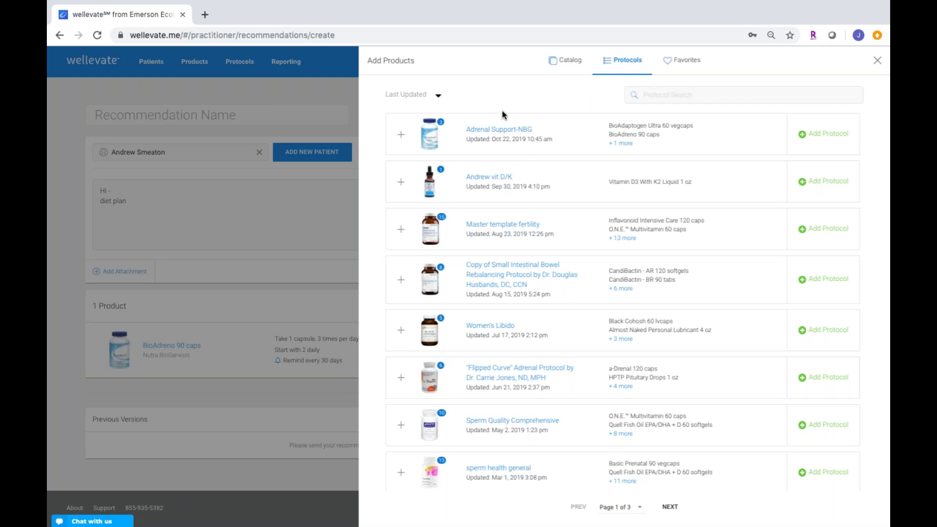
click(401, 135)
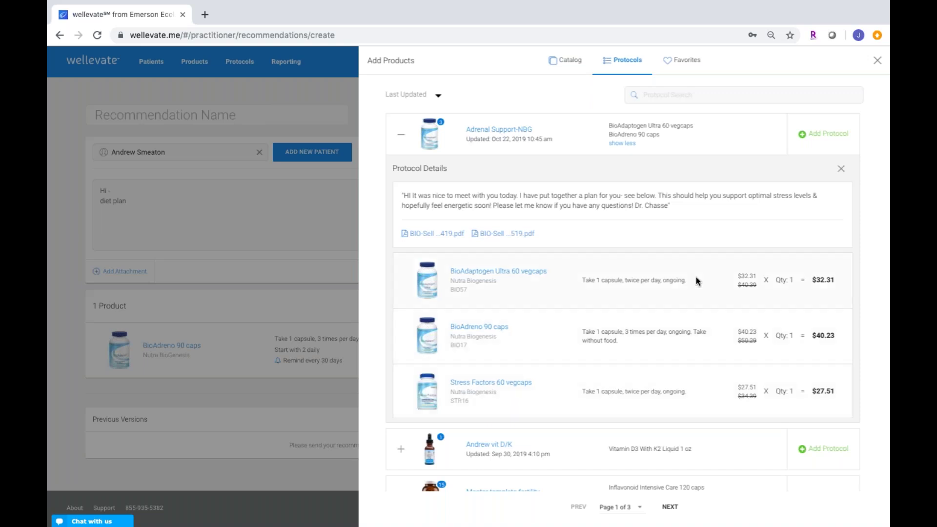
click(821, 138)
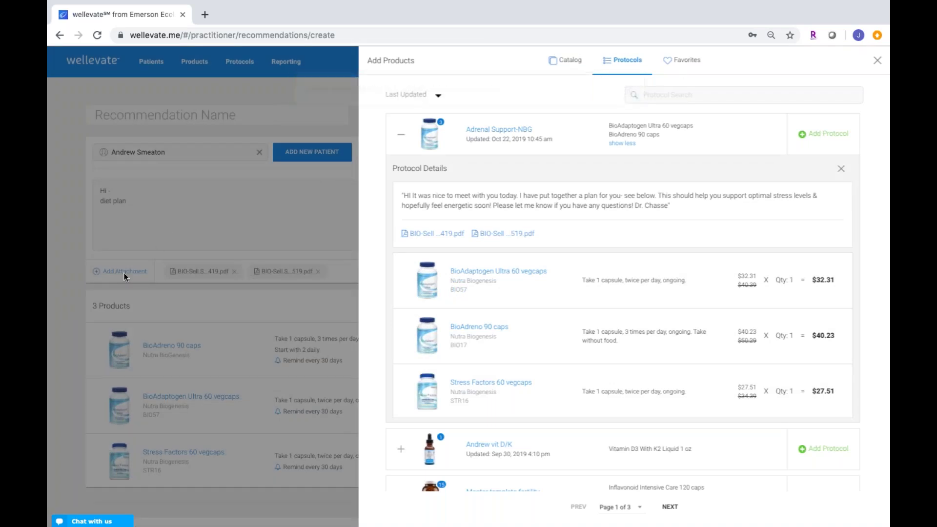
Return to the recommendation, check its contents and send it to the patient.
click(61, 295)
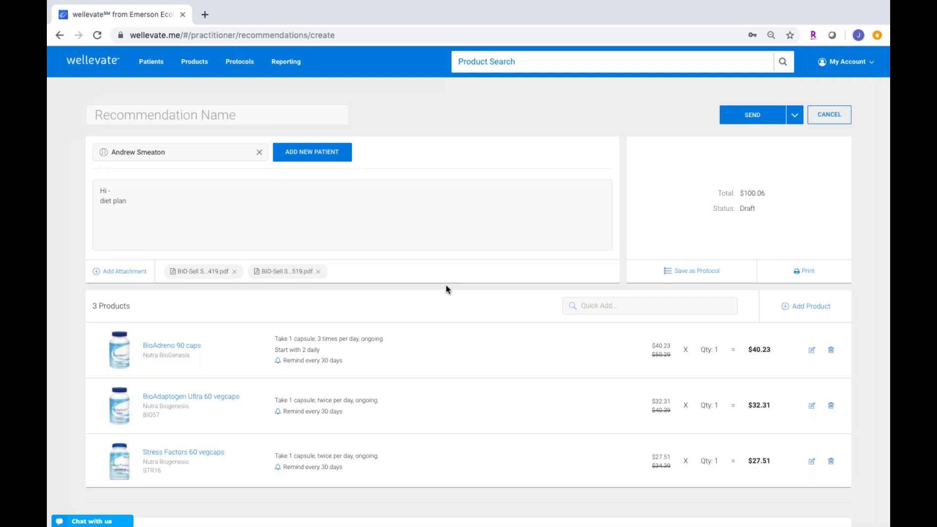
scroll(446, 289, down, 1)
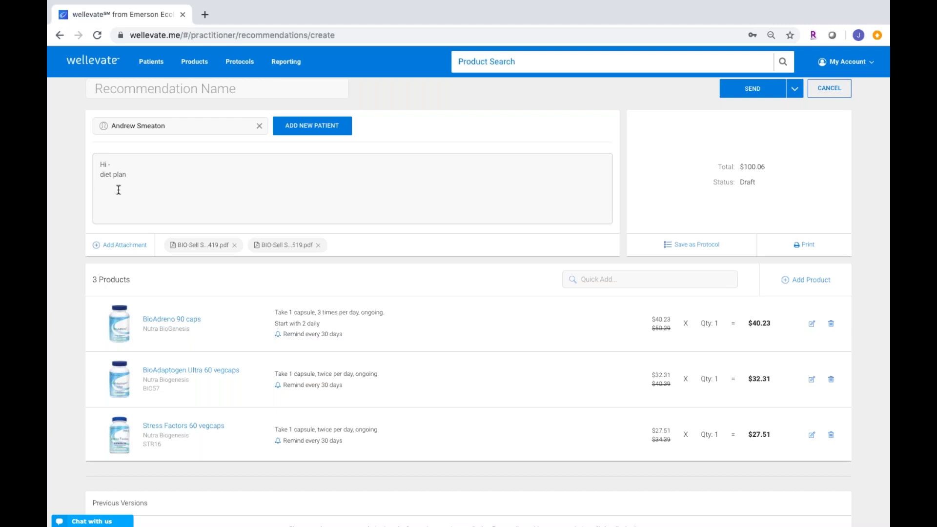
click(765, 96)
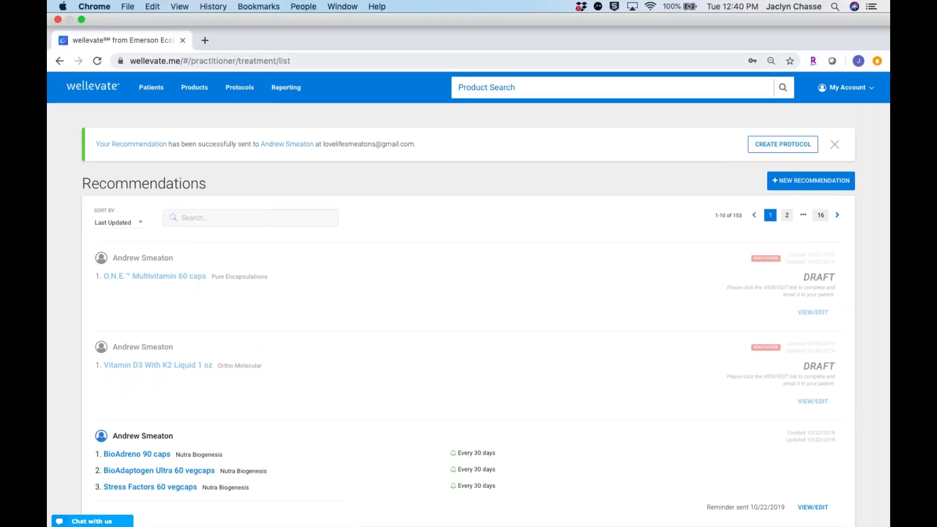
Copy the Upper Respiratory Support Protocol from the Protocol Library into the practice's own protocols.
click(236, 90)
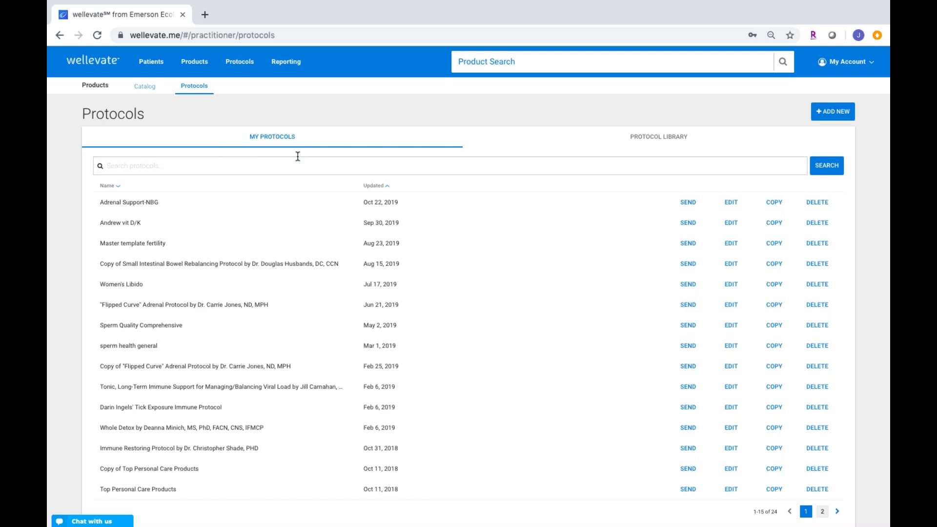
click(673, 142)
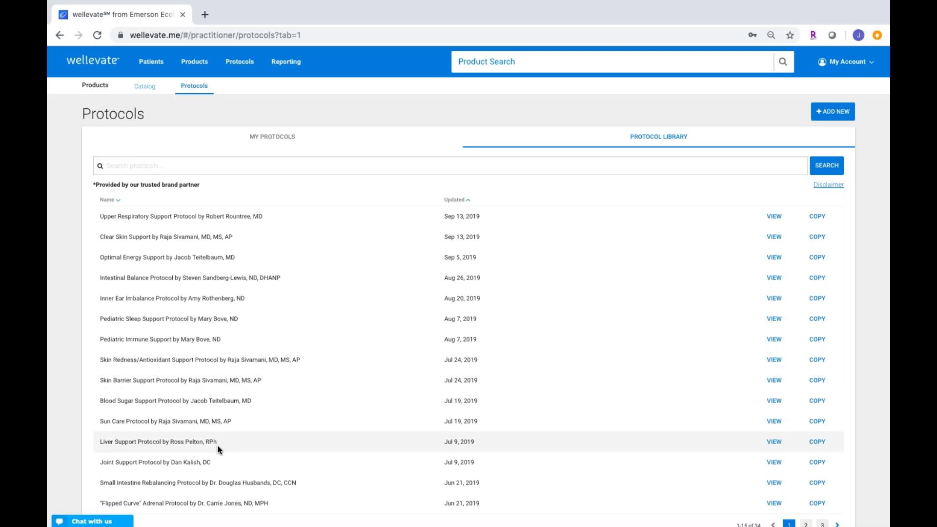
scroll(218, 449, down, 3)
scroll(218, 450, up, 1)
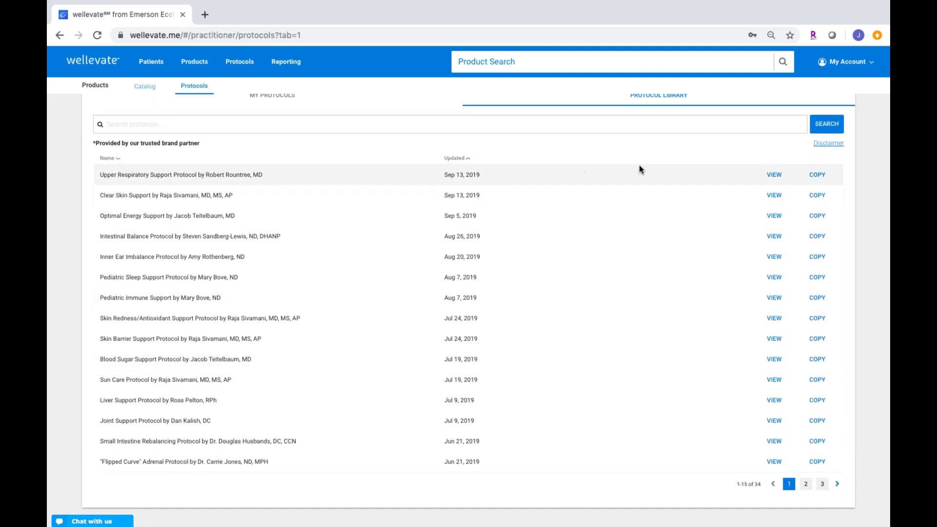
click(820, 177)
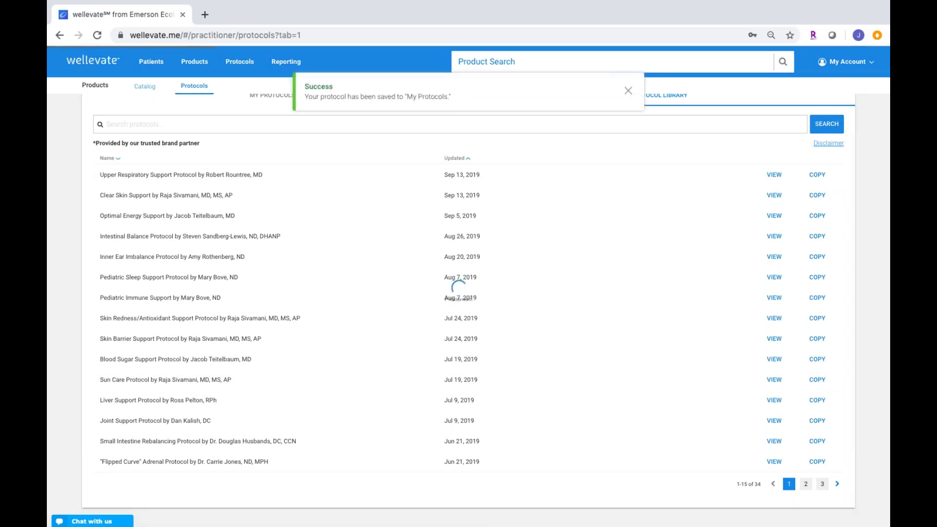
scroll(298, 148, up, 2)
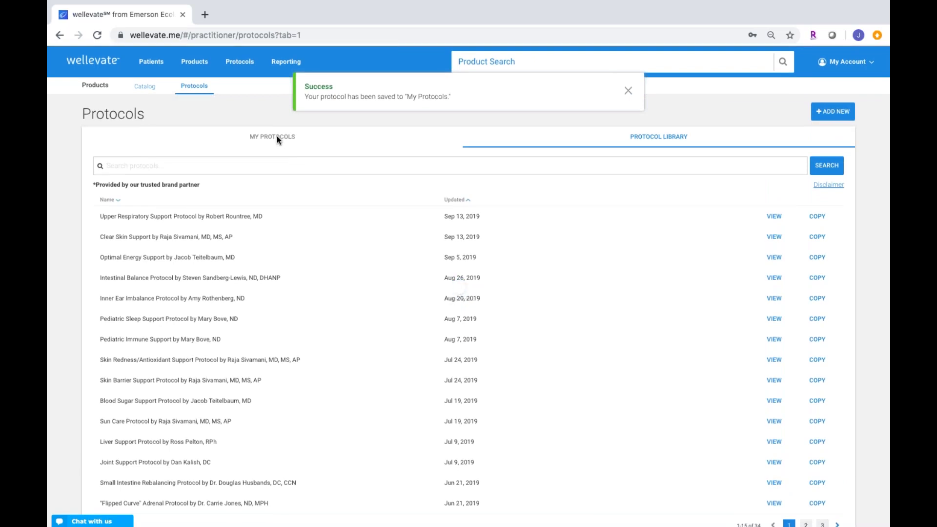
Review the performance metrics on the practitioner dashboard and open the practice's patient storefront from Promote Your Store.
click(106, 65)
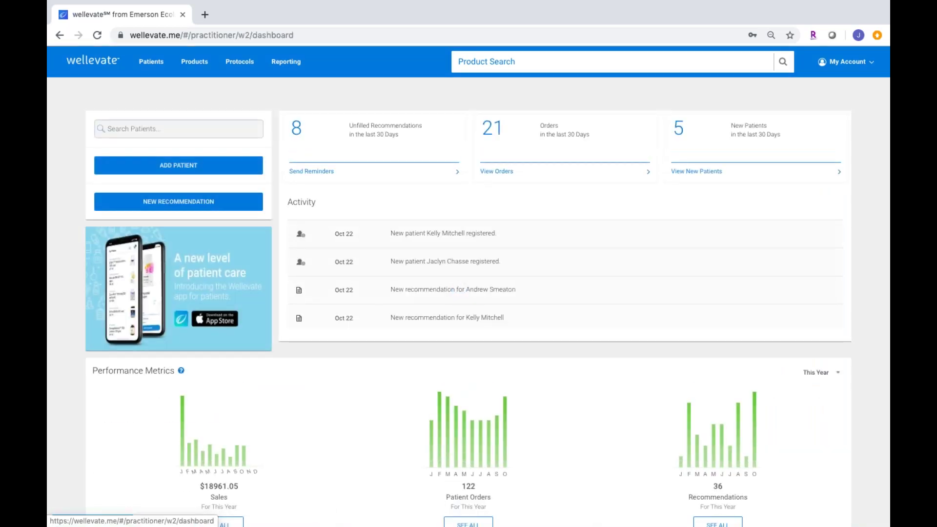
scroll(183, 253, down, 1)
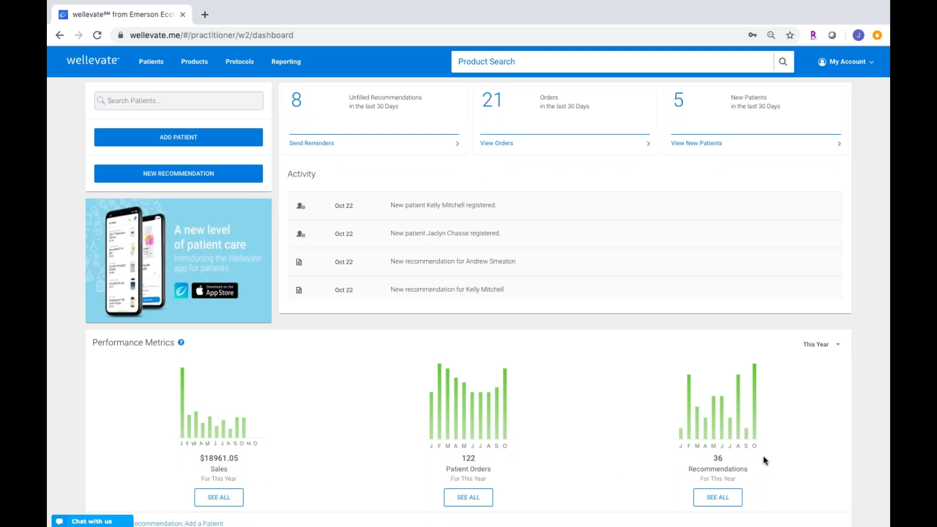
scroll(654, 397, up, 1)
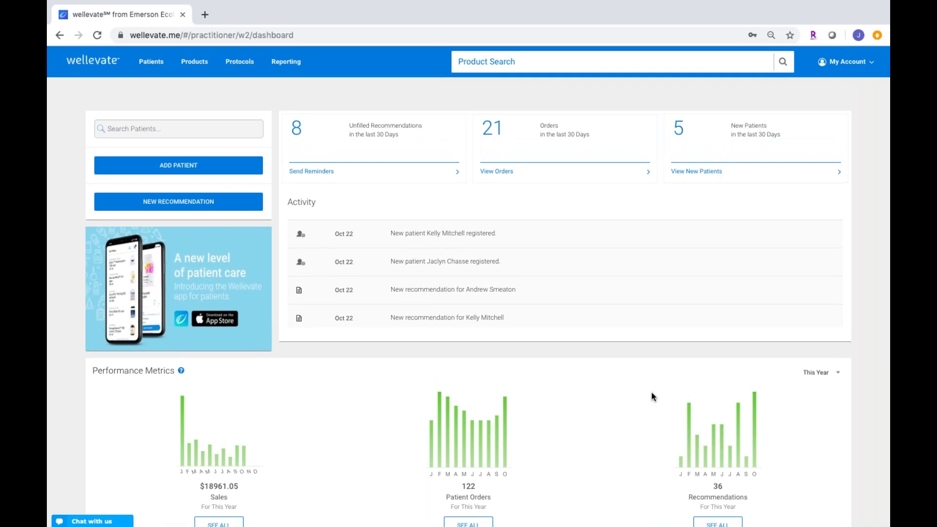
scroll(653, 396, down, 6)
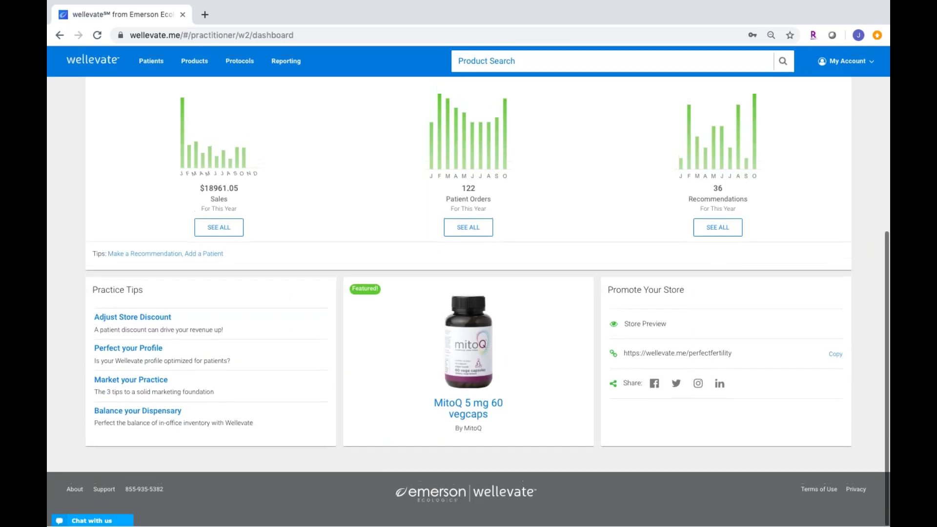
click(658, 359)
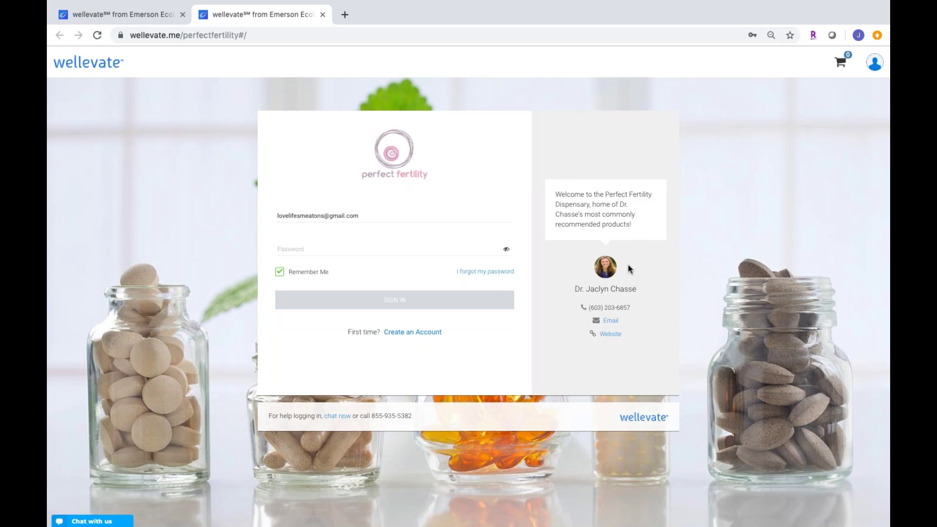
Sign in to the Perfect Fertility storefront as the patient with the account password and dismiss the offer to save it.
click(380, 247)
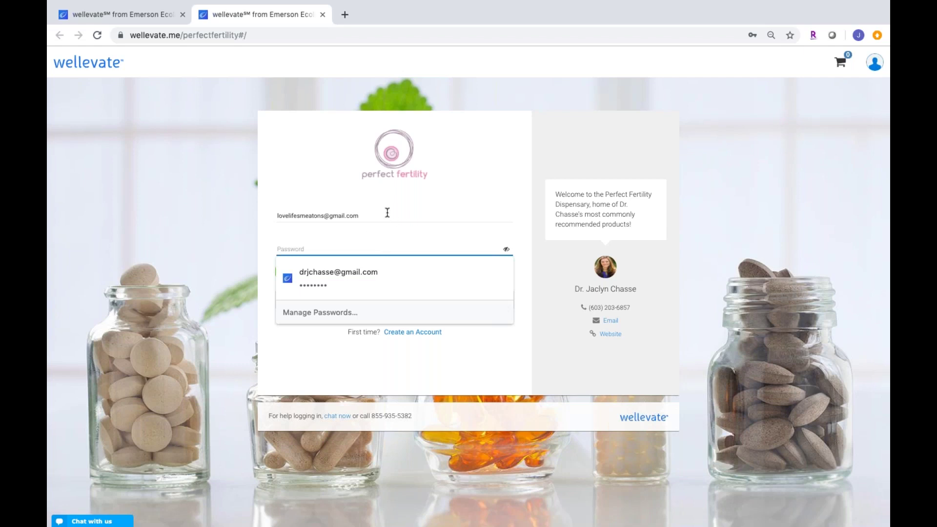
text(********)
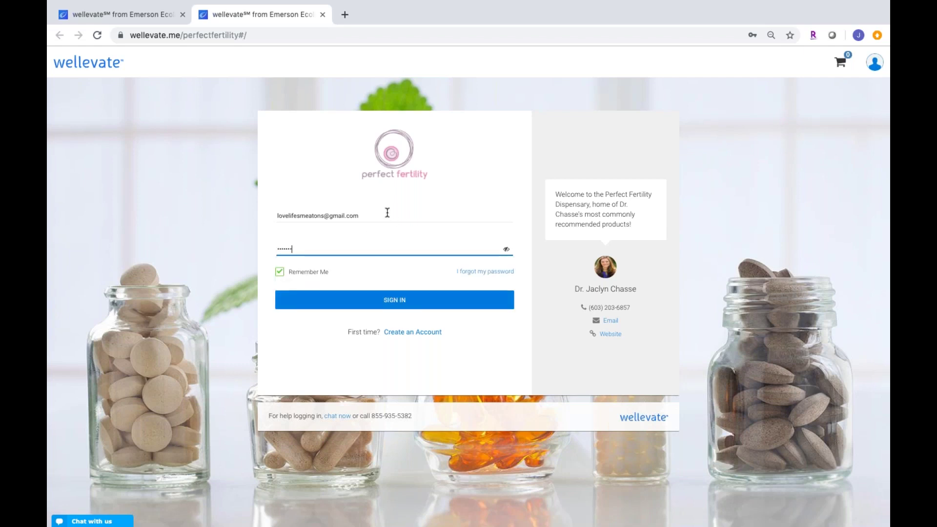
click(429, 299)
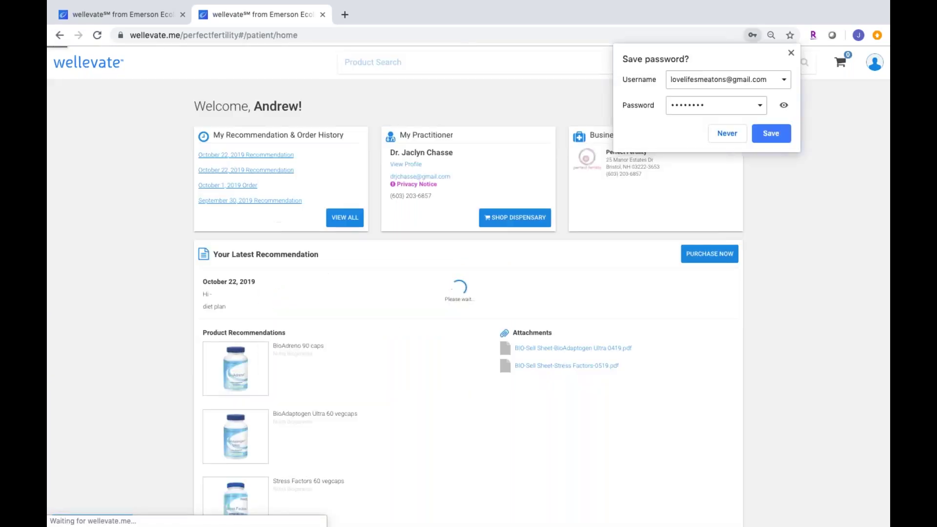
click(789, 51)
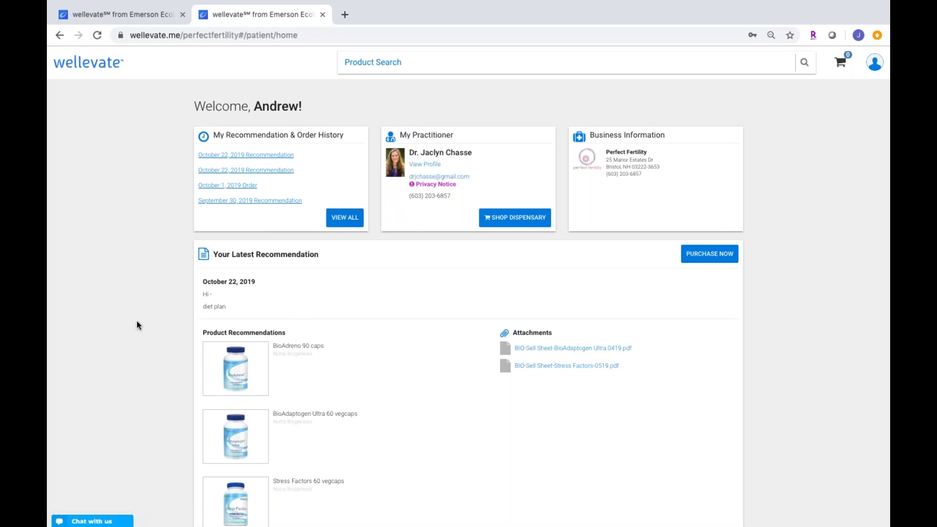
Review the products and attachments of the patient's latest recommendation and start purchasing it.
scroll(137, 321, down, 1)
scroll(272, 424, down, 1)
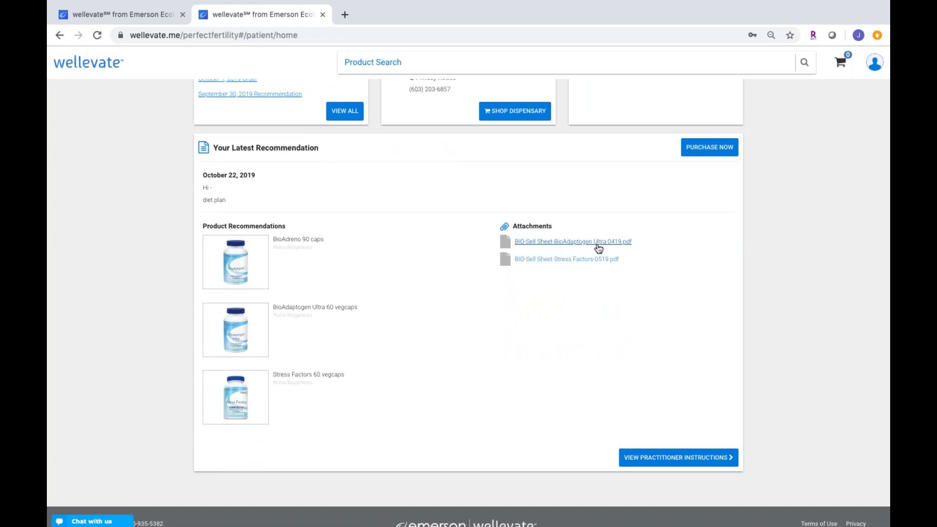
click(705, 149)
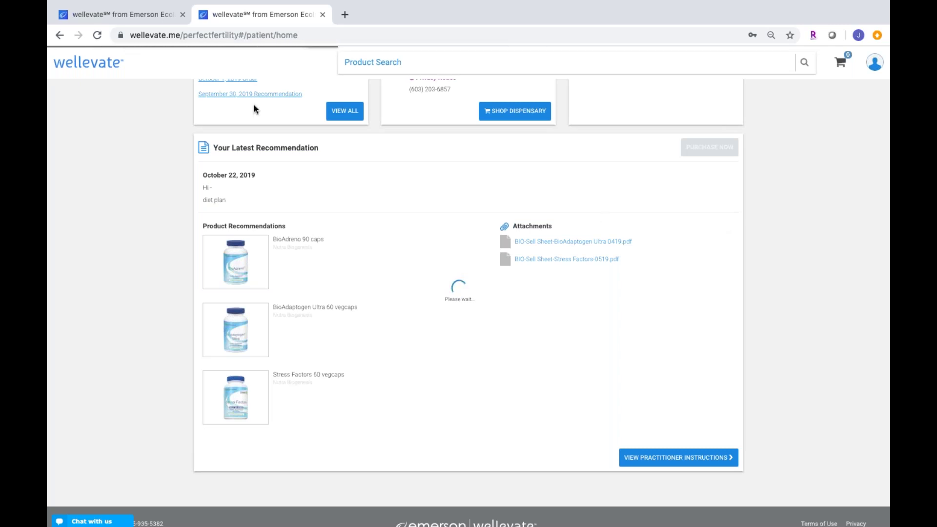
Switch to the Wellevate Biogenesis Webinar presentation in PowerPoint, select The Patient App slide and play the slide show from the start.
mouse_move(78, 3)
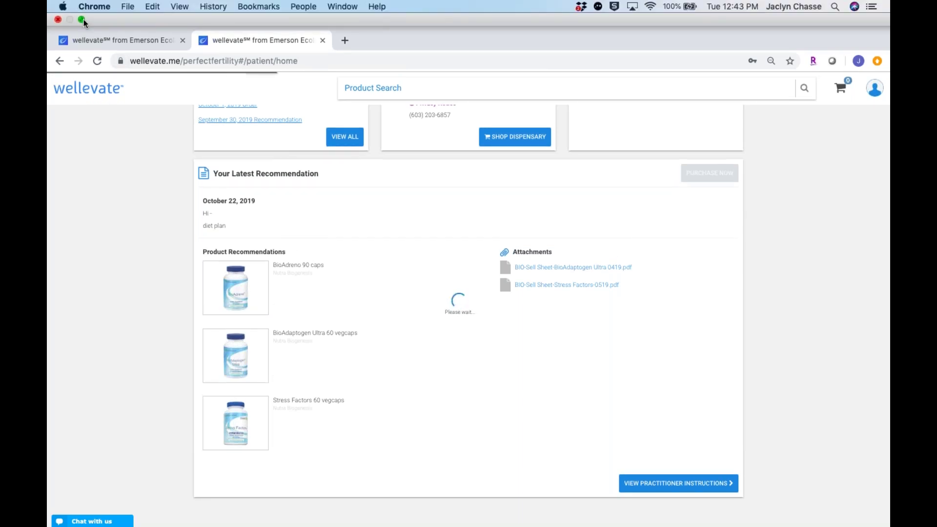
click(84, 19)
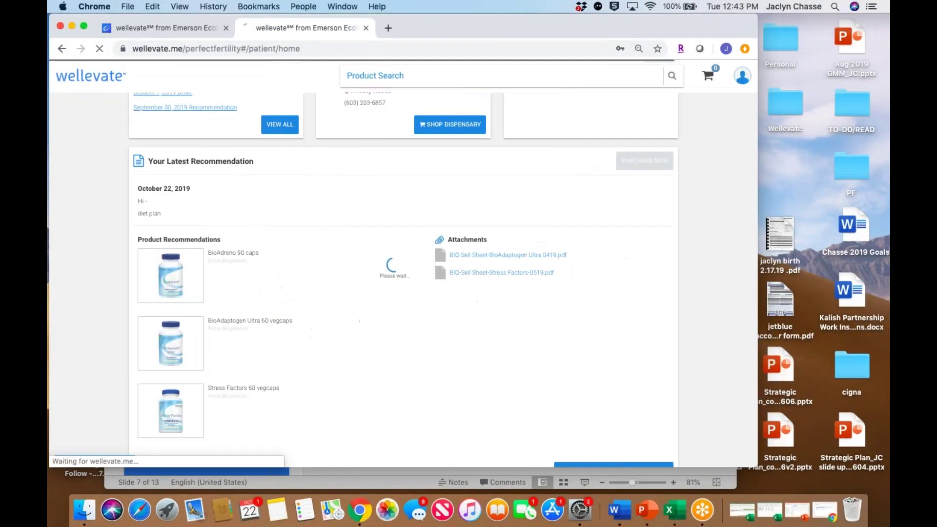
click(317, 476)
click(247, 409)
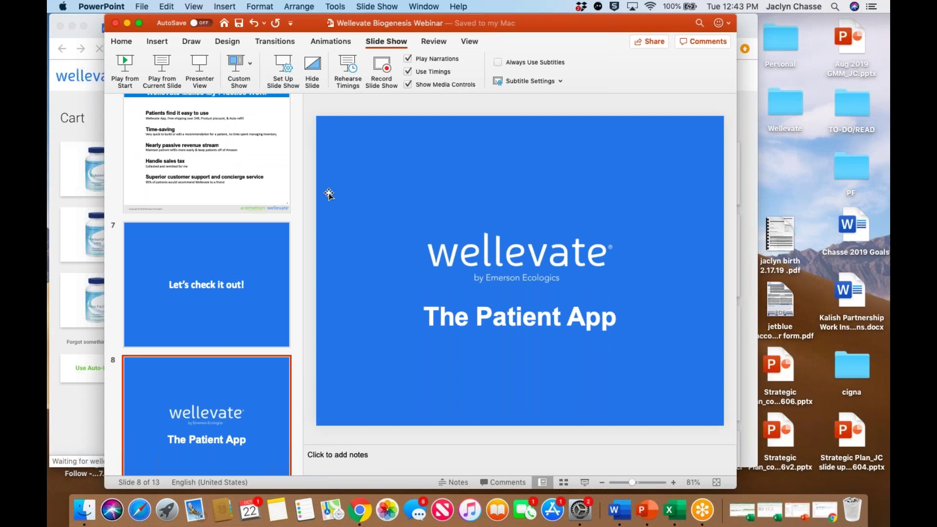
click(125, 66)
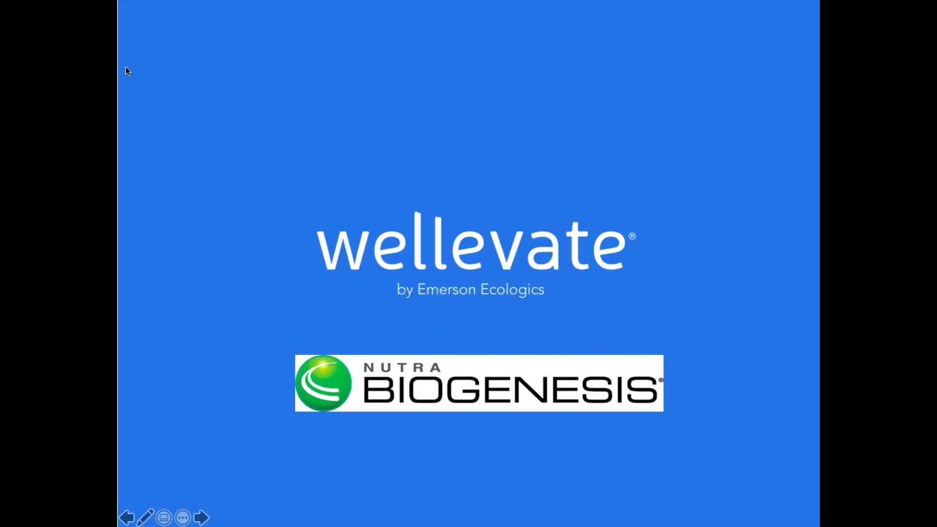
Advance the slide show past the introductory slides to The Patient App title slide.
click(125, 66)
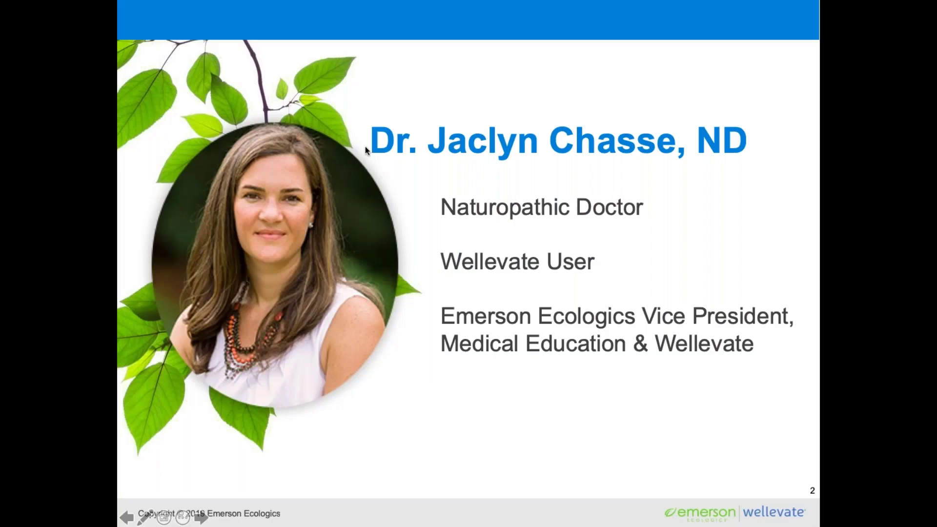
key(Right)
key(Right)
key(Right)
key(Right)
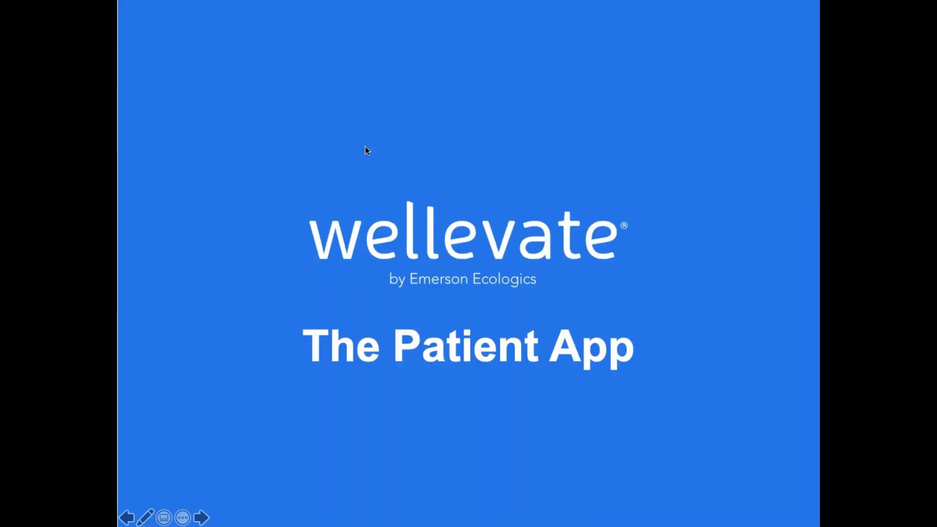
Present the Welcome to the Wellevate App slide and continue to the Easy to find recommendation or reorder slide.
key(Right)
key(Right)
key(Right)
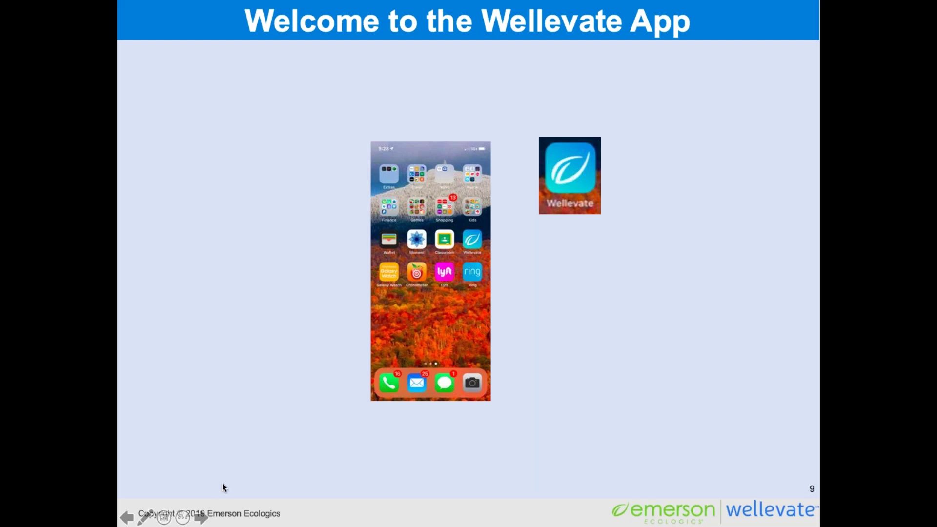
click(201, 518)
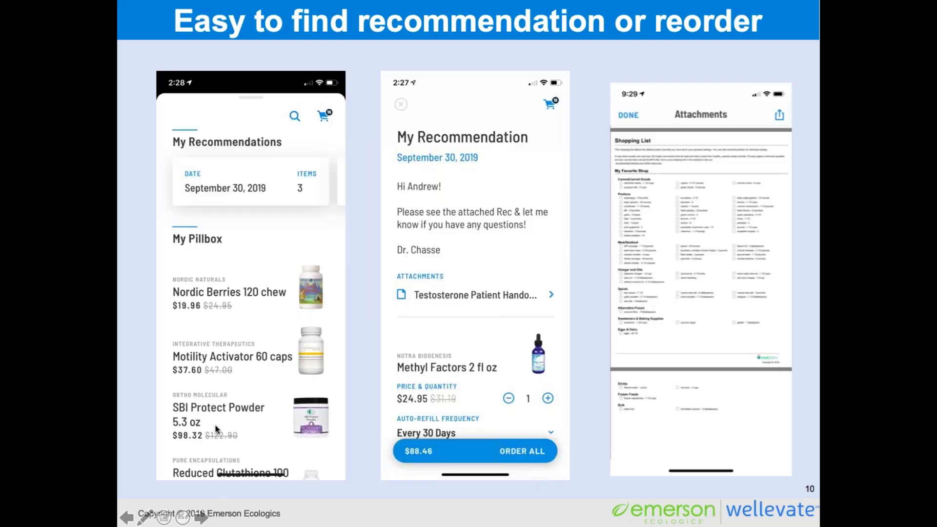